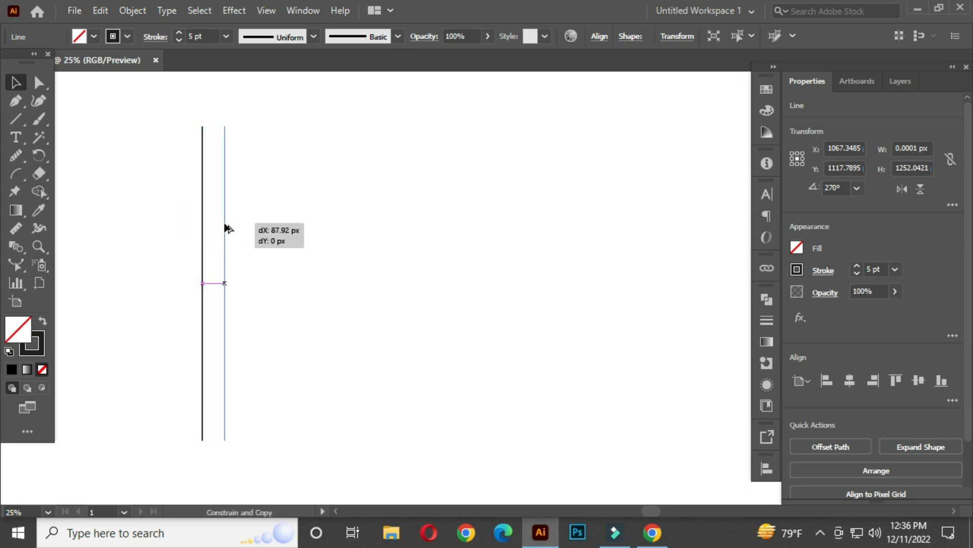
- Repeat the line duplication ten times to create a row of twelve evenly spaced vertical lines
key("ctrl+d")
key("ctrl+d")
key("ctrl+d")
key("ctrl+d")
key("ctrl+d")
key("ctrl+d")
key("ctrl+d")
key("ctrl+d")
key("ctrl+d")
key("ctrl+d")
left_click(491, 197)
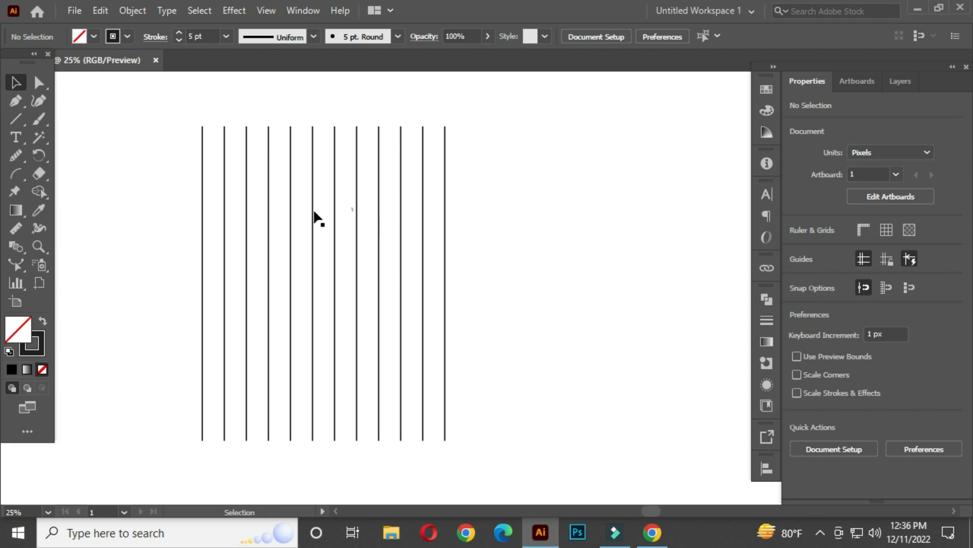
- Lengthen all twelve vertical lines together to about 1391 px and move them toward the middle of the view
left_click_drag(163, 109, 537, 287)
left_click_drag(327, 441, 326, 458)
left_click_drag(356, 320, 418, 314)
key("a")
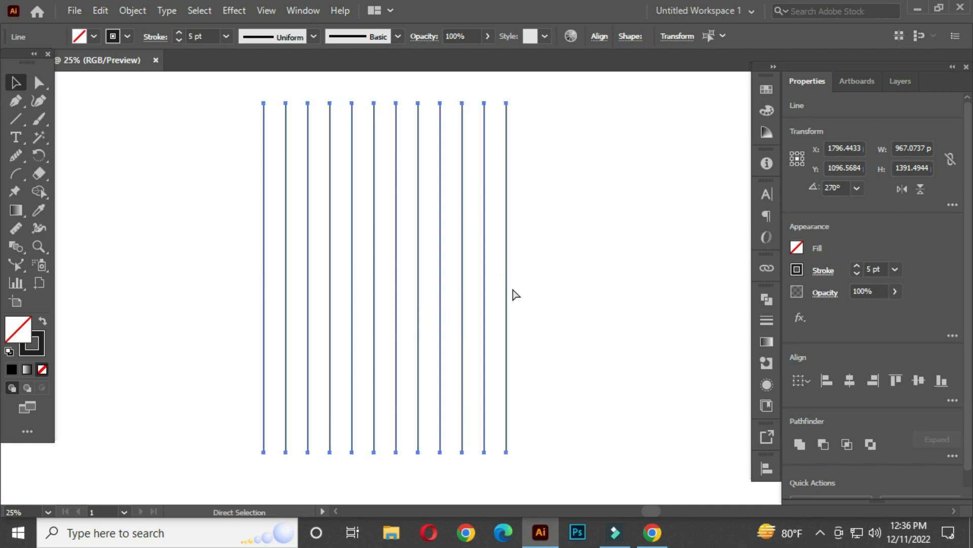
- Rotate a copy of the vertical lines 90° about their centre to form a crossing grid
key("v")
key("a")
key("v")
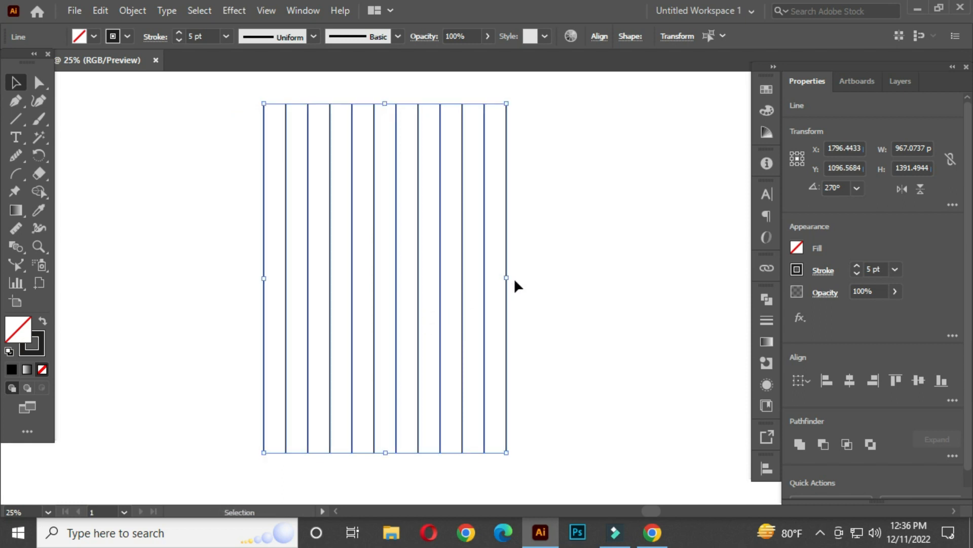
left_click_drag(510, 95, 592, 325)
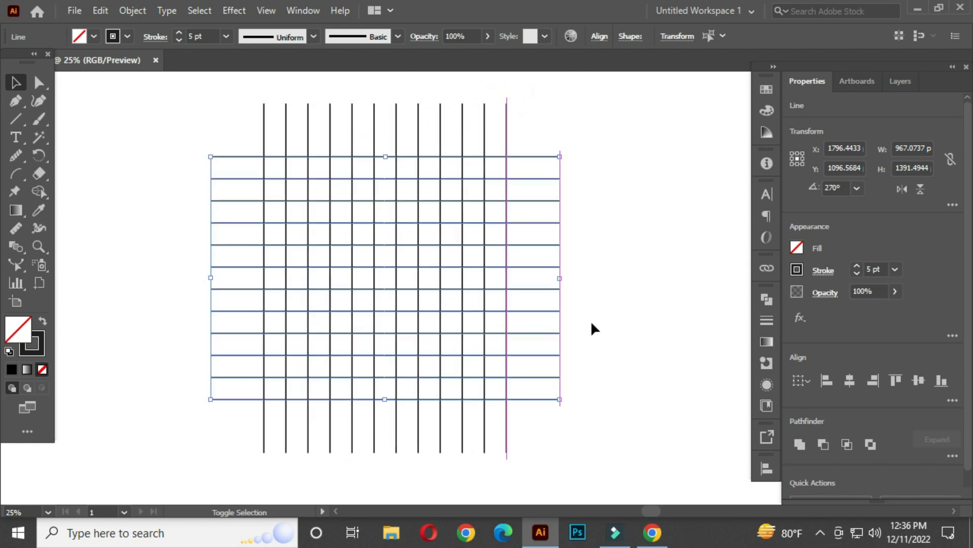
left_click(611, 238)
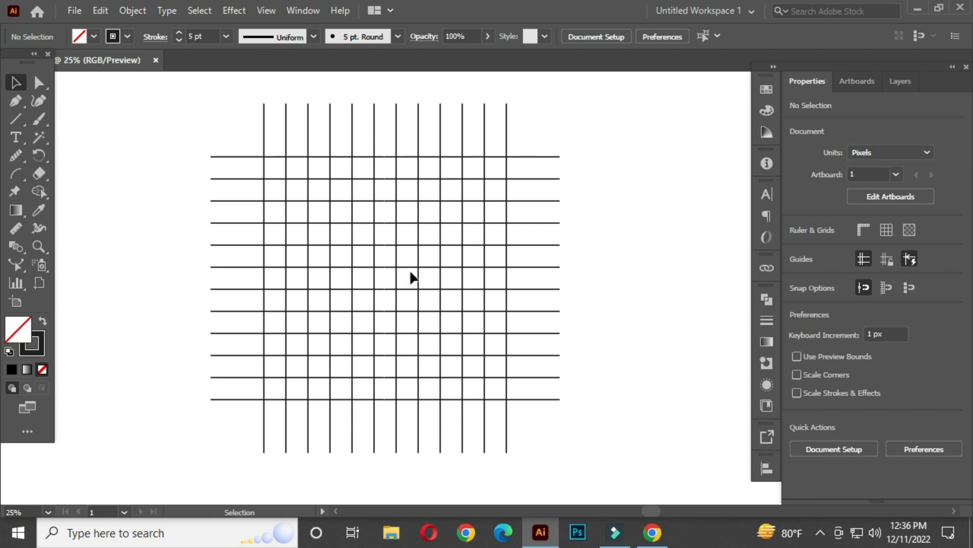
- Draw a circle with the Ellipse tool spanning the grid's central square from its first to its last lines
left_click_drag(11, 123, 86, 137)
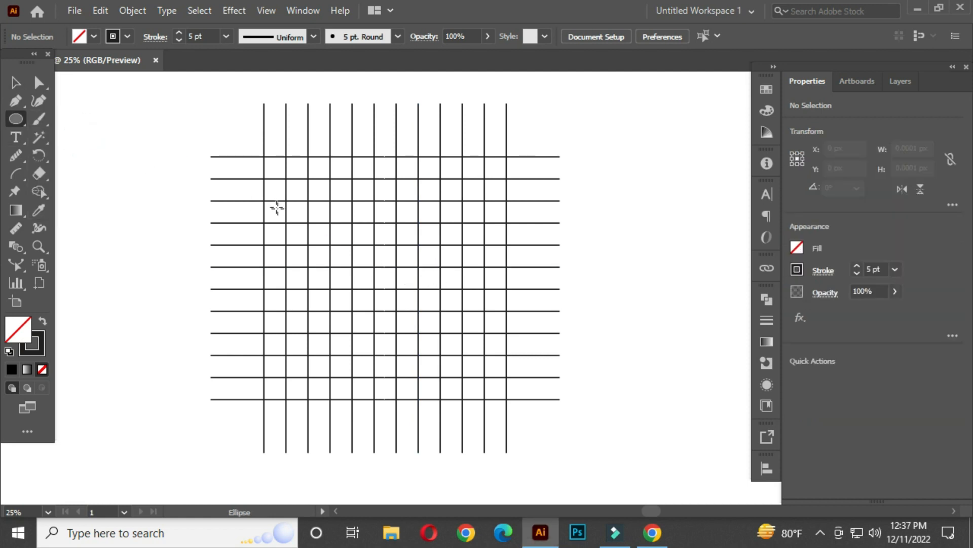
left_click_drag(262, 156, 507, 400)
left_click(16, 82)
left_click(120, 173)
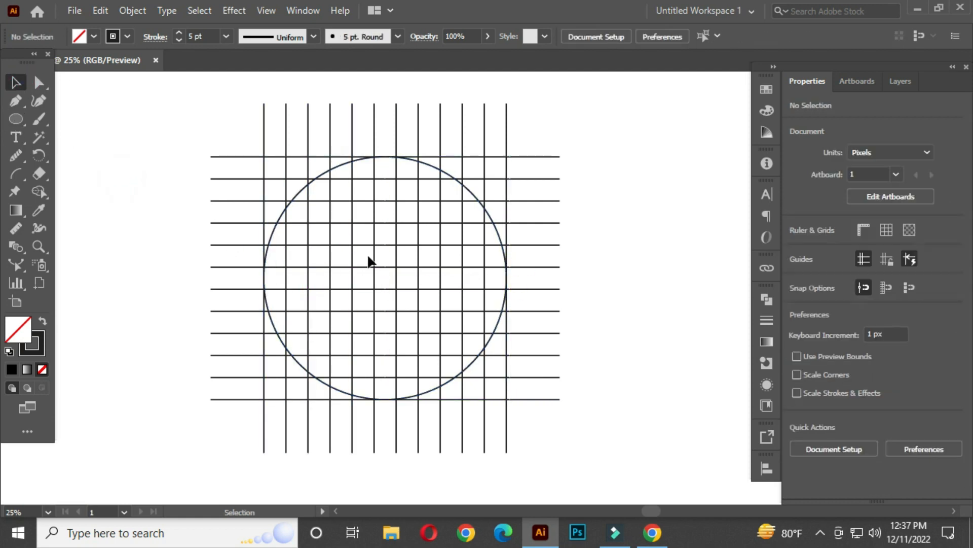
- Copy the circle in place and scale the copy about its centre to about 791 px, one grid cell inward
scroll(378, 285, "up", 1)
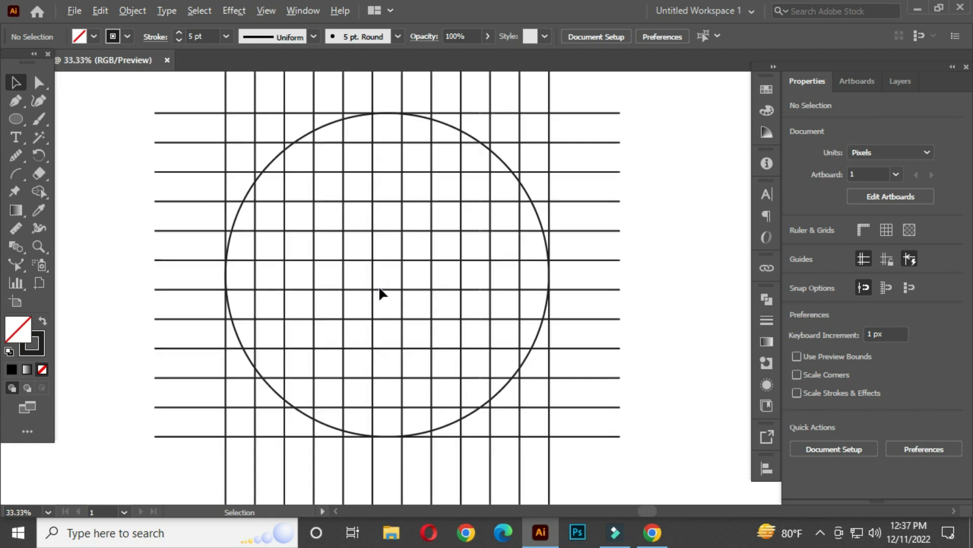
left_click(235, 215)
key("a")
key("v")
left_click_drag(549, 437, 513, 401)
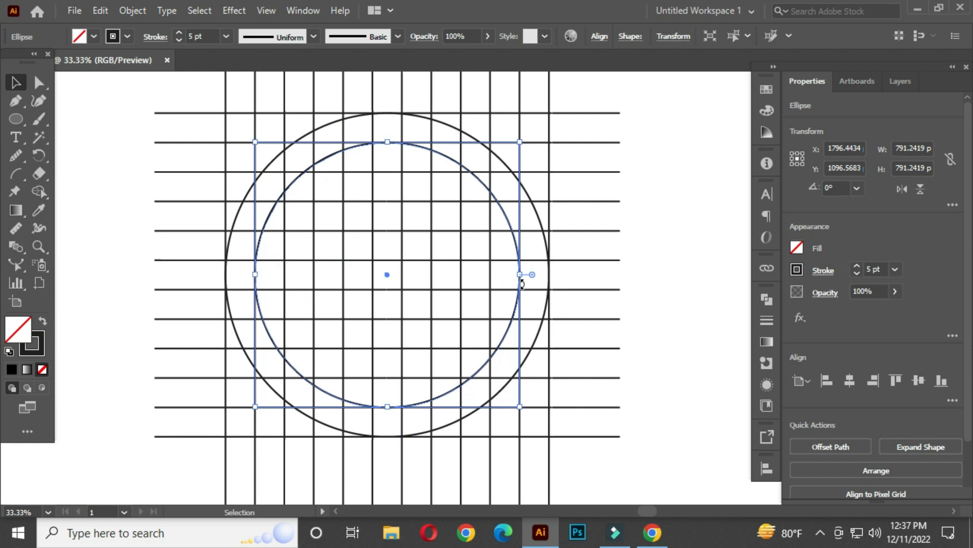
- Add two more concentric circles, each one grid cell smaller all around than the previous one
key("a")
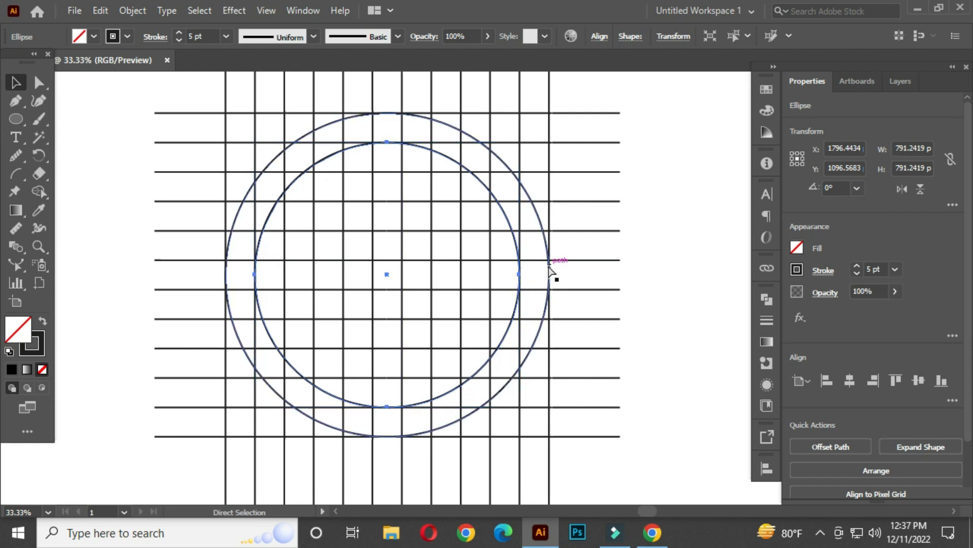
left_click_drag(522, 406, 465, 351)
key("v")
left_click(671, 235)
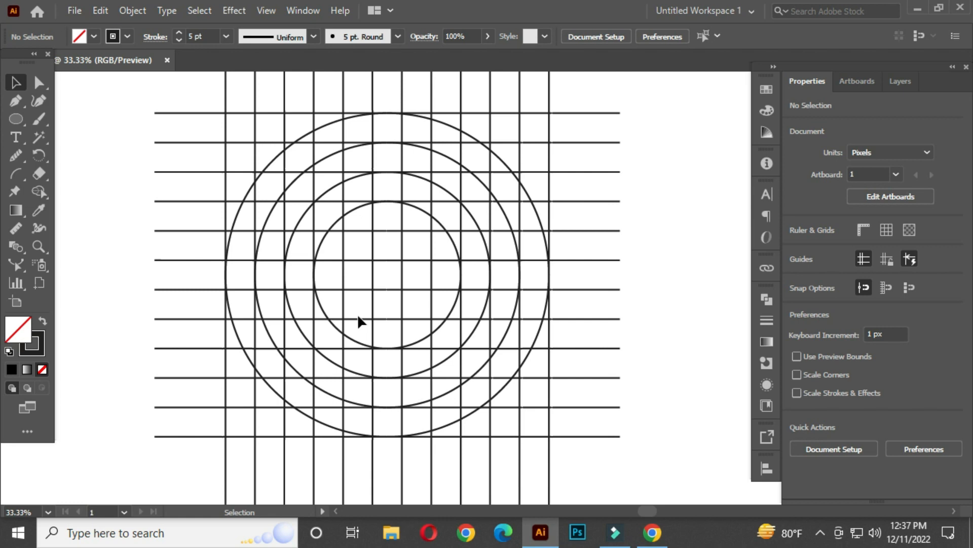
- Select all the grid lines and circles, activate the Shape Builder tool and set the fill to black
scroll(369, 319, "down", 1)
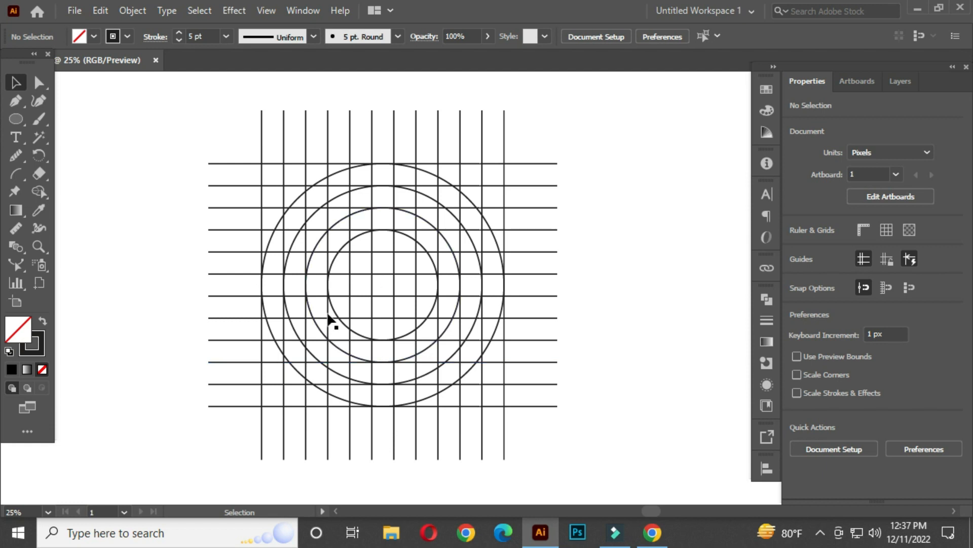
left_click_drag(198, 97, 600, 459)
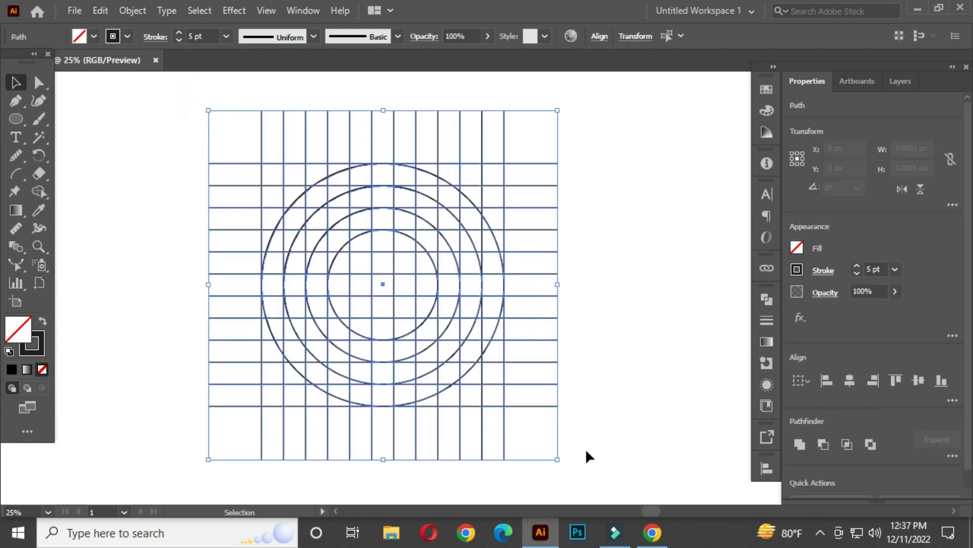
left_click(36, 190)
left_click(104, 188)
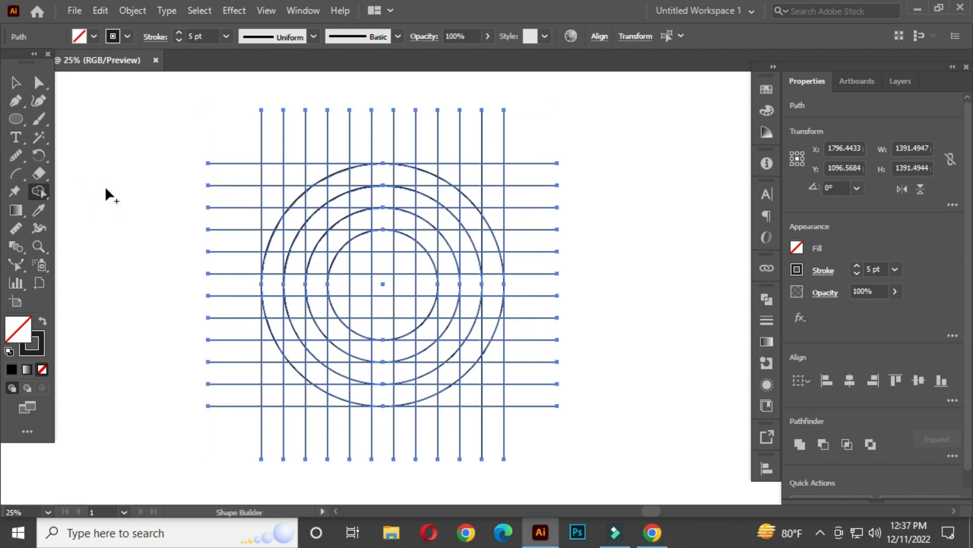
left_click(94, 36)
left_click(42, 61)
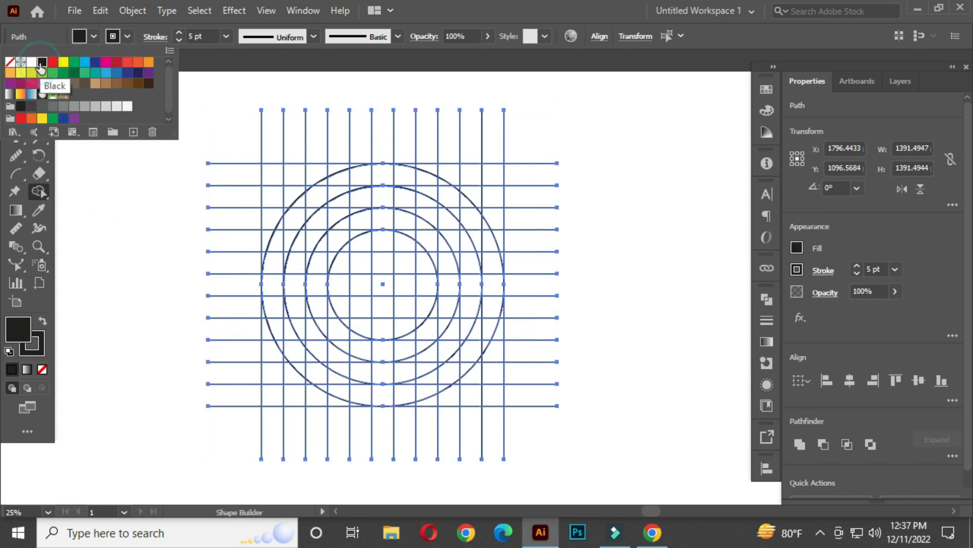
left_click(309, 291)
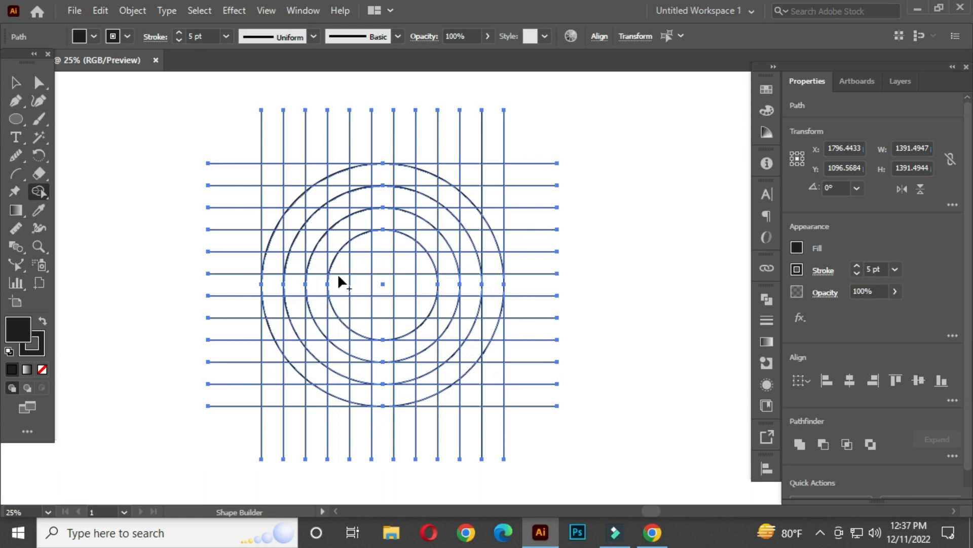
- Merge the cells of two vertical legs and their connecting top bar into the central letter A
left_click_drag(363, 393, 369, 173)
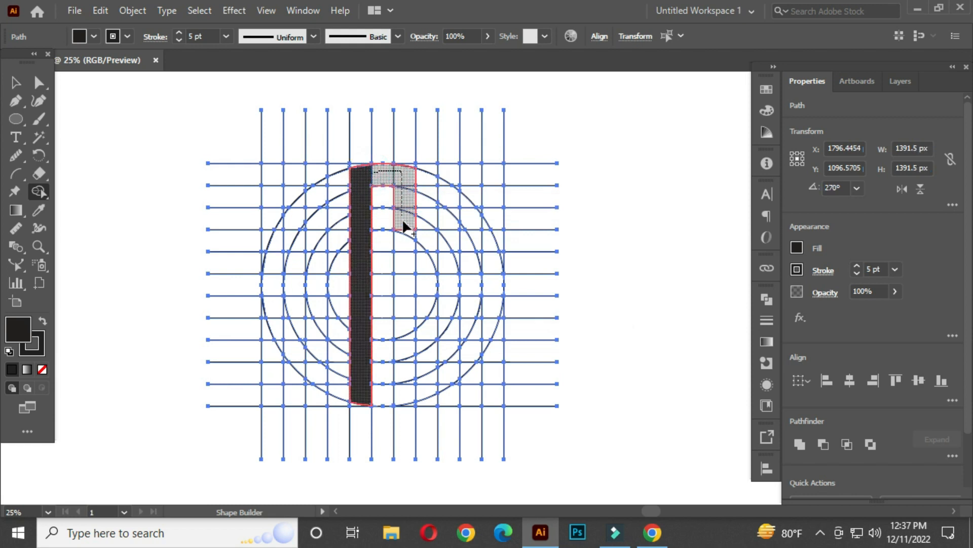
left_click_drag(404, 223, 407, 307)
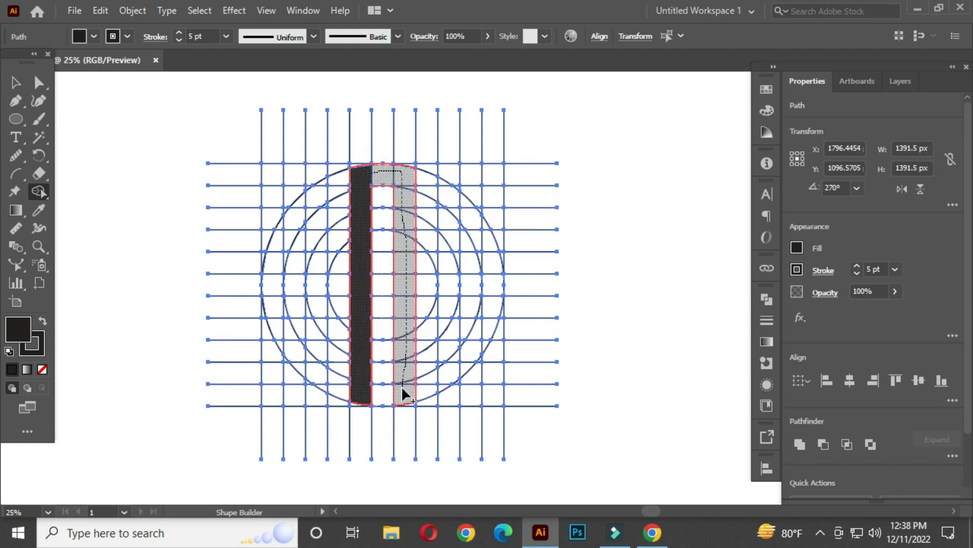
left_click_drag(403, 389, 398, 391)
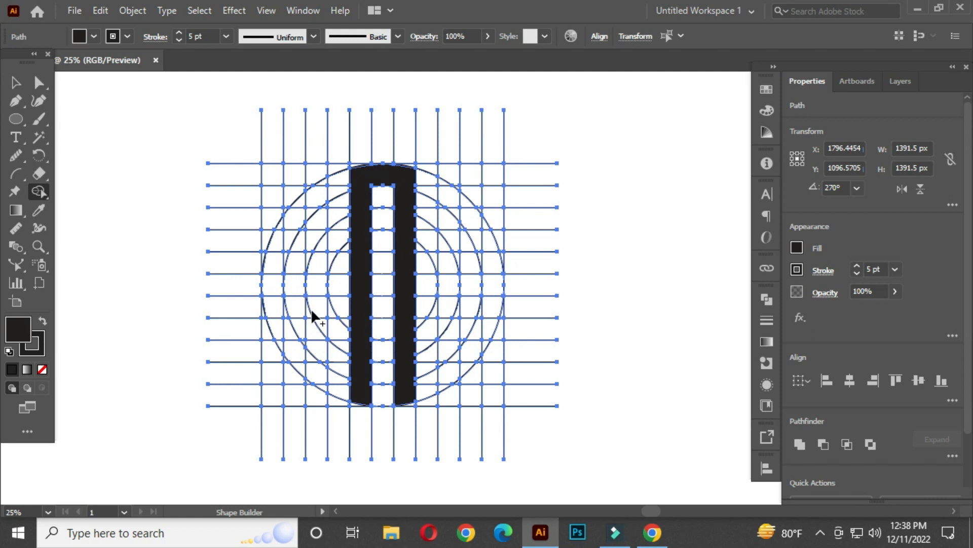
- Merge the outer ring band and an inner vertical strip on both sides of the central letter A
mouse_move(317, 315)
left_mouse_down()
mouse_move(315, 213)
mouse_move(283, 254)
mouse_move(278, 326)
mouse_move(339, 393)
mouse_move(320, 366)
left_mouse_up()
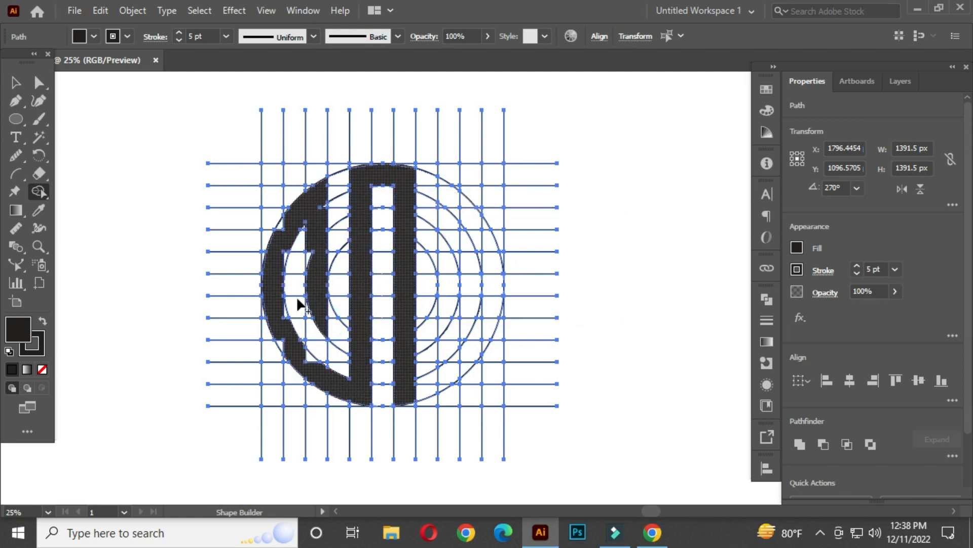
scroll(320, 211, "up", 3)
scroll(330, 228, "down", 3)
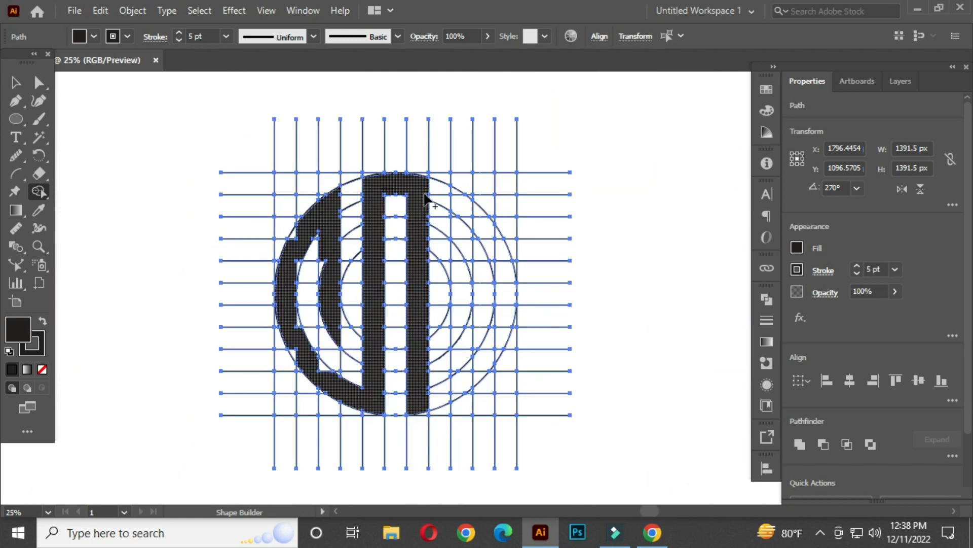
mouse_move(456, 195)
left_mouse_down()
mouse_move(497, 269)
mouse_move(480, 375)
mouse_move(437, 343)
mouse_move(439, 334)
left_mouse_up()
left_click_drag(463, 224, 453, 336)
- Merge the remaining small cells along the left ring band and inner strip to smooth their curved edges
scroll(303, 212, "up", 4)
mouse_move(315, 252)
left_mouse_down()
mouse_move(292, 292)
mouse_move(274, 301)
left_mouse_up()
left_click_drag(314, 439, 329, 304)
left_click_drag(335, 200, 302, 289)
left_click_drag(407, 237, 402, 337)
mouse_move(281, 469)
left_mouse_down()
mouse_move(261, 269)
mouse_move(278, 433)
left_mouse_up()
left_click_drag(288, 440, 241, 294)
left_click_drag(284, 345, 350, 350)
left_click_drag(432, 246, 364, 479)
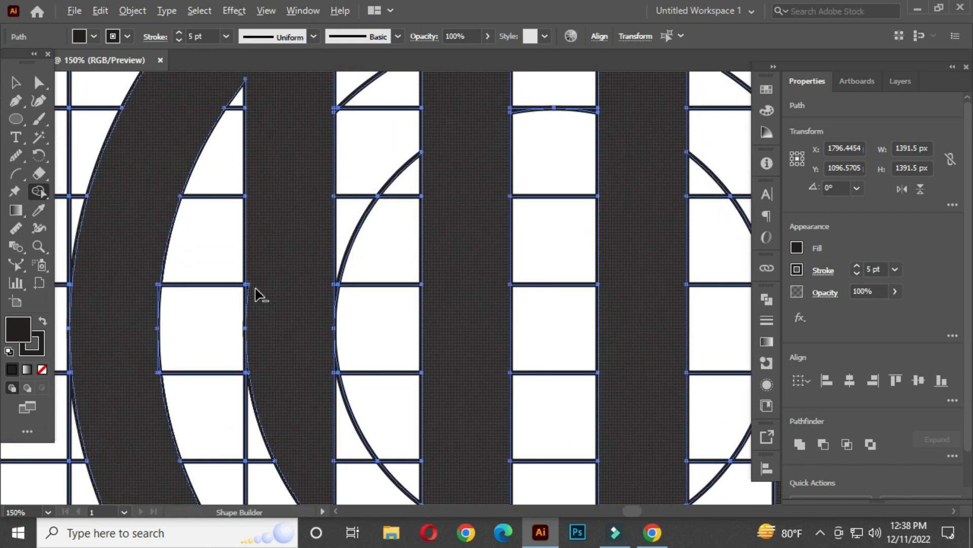
- Clean up the leftover slivers beside the left strip and at the top of the central letter's opening
scroll(255, 293, "up", 3)
left_click_drag(230, 283, 232, 285)
left_click_drag(320, 373, 355, 421)
scroll(349, 133, "down", 3)
left_click_drag(535, 224, 337, 254)
left_click(371, 135)
scroll(471, 174, "up", 3)
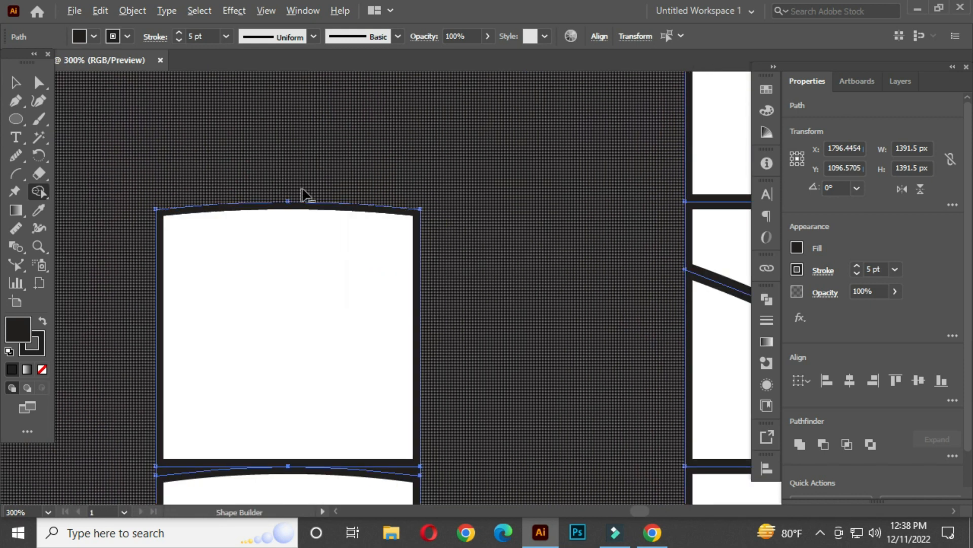
- Merge the remaining small cells along the right ring band and inner strip to match the left side
scroll(306, 194, "down", 4)
left_click_drag(652, 394, 508, 246)
mouse_move(313, 92)
left_mouse_down()
mouse_move(313, 146)
mouse_move(347, 159)
left_mouse_up()
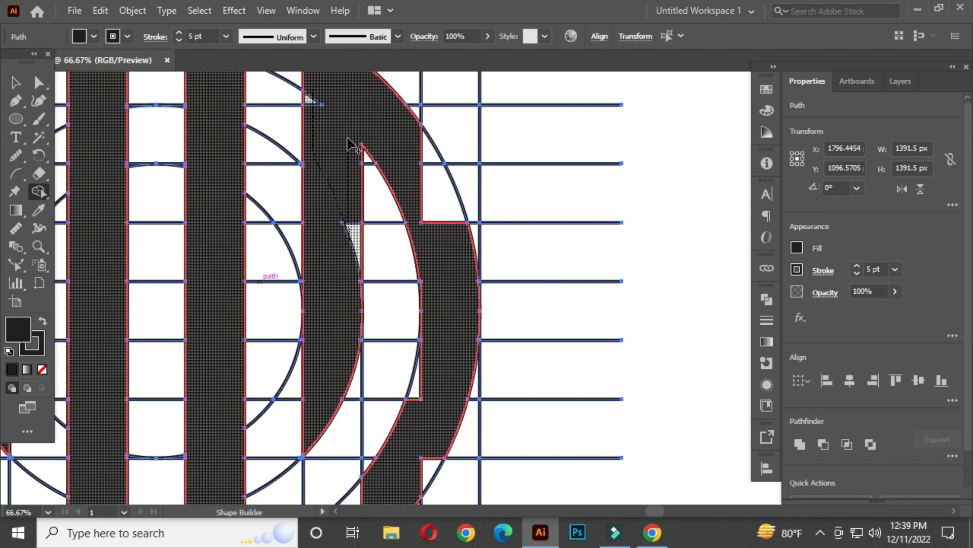
mouse_move(441, 223)
left_mouse_down()
mouse_move(423, 270)
mouse_move(418, 158)
mouse_move(405, 299)
mouse_move(432, 310)
mouse_move(399, 371)
mouse_move(343, 403)
mouse_move(303, 474)
left_mouse_up()
left_click_drag(335, 407, 448, 299)
left_click(344, 373)
left_click(203, 357)
left_click_drag(200, 296, 295, 363)
scroll(388, 282, "down", 2)
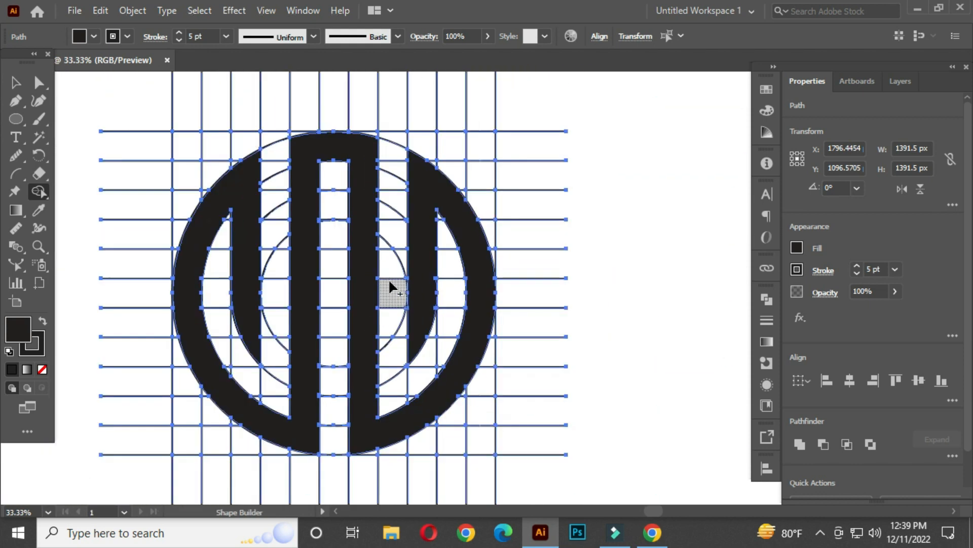
- Merge the middle row of cells into crossbars for the left, central and right letter A shapes
left_click_drag(365, 307, 422, 291)
left_click_drag(252, 280, 447, 278)
left_click_drag(473, 277, 536, 276)
left_click(282, 284)
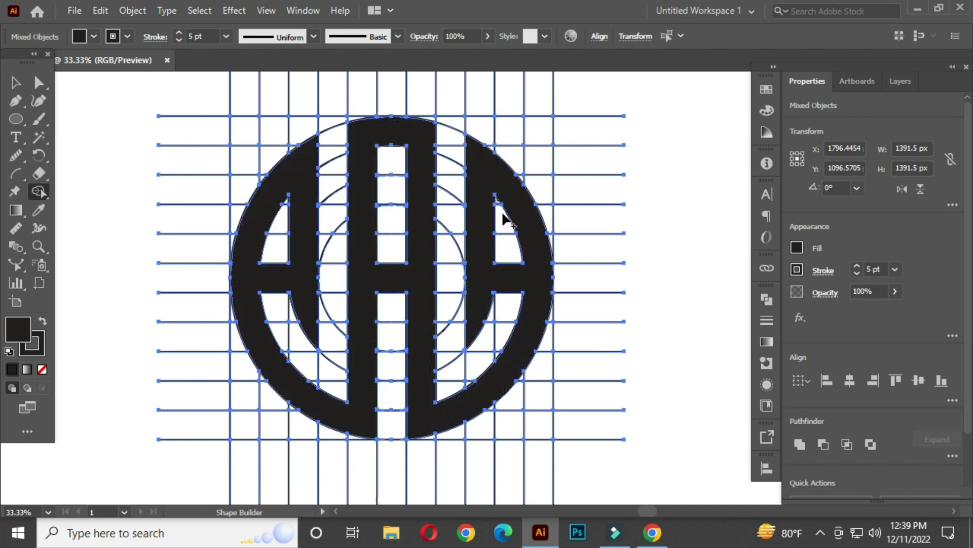
scroll(409, 282, "down", 1)
scroll(408, 283, "down", 1)
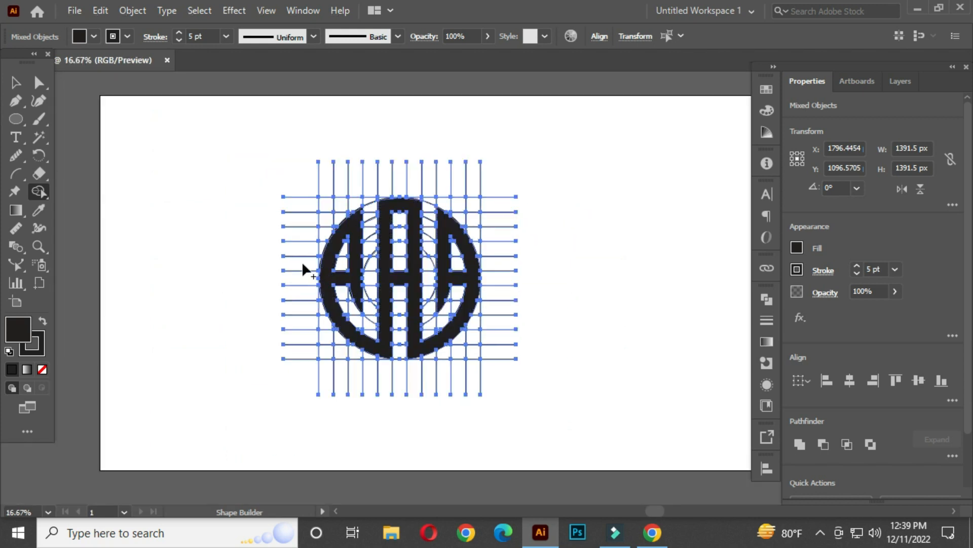
key("v")
left_click(191, 169)
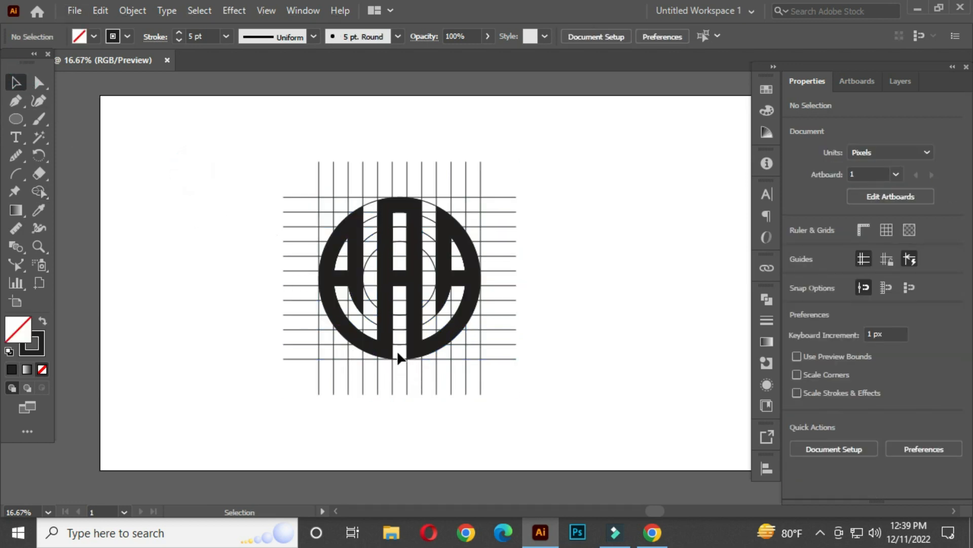
- Move the black monogram clear of the grid and delete the leftover grid lines and circle pieces
left_click(386, 287)
left_click_drag(386, 288, 590, 286)
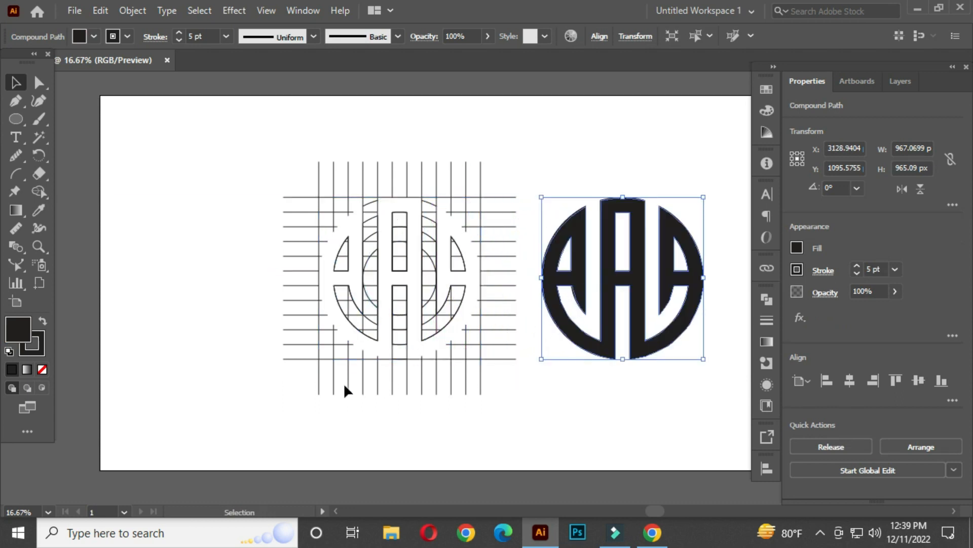
left_click(279, 363)
left_click_drag(234, 131, 524, 391)
key("Delete")
- Move the monogram back to the middle of the artboard and scale it down to about 888 px wide
left_click_drag(604, 304, 427, 300)
scroll(524, 326, "up", 1)
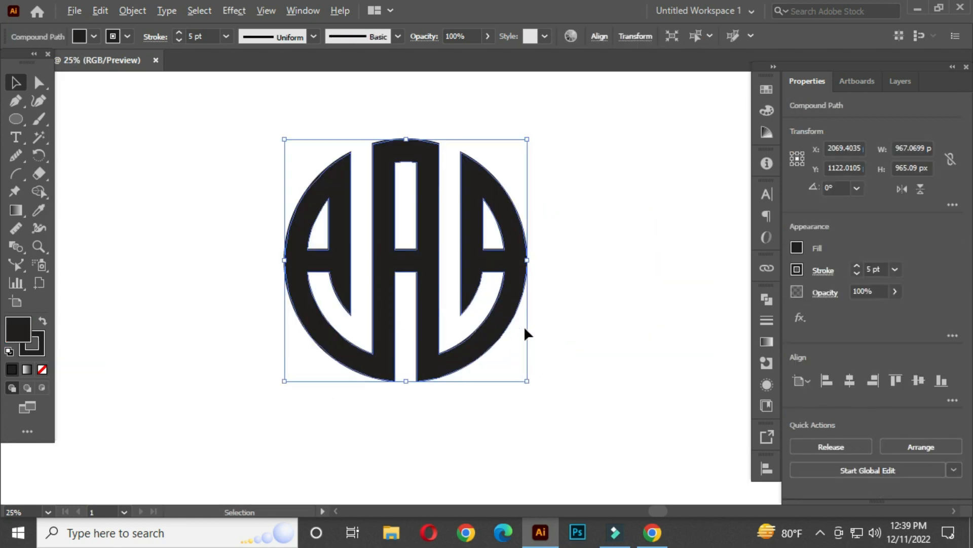
left_click_drag(527, 381, 517, 372)
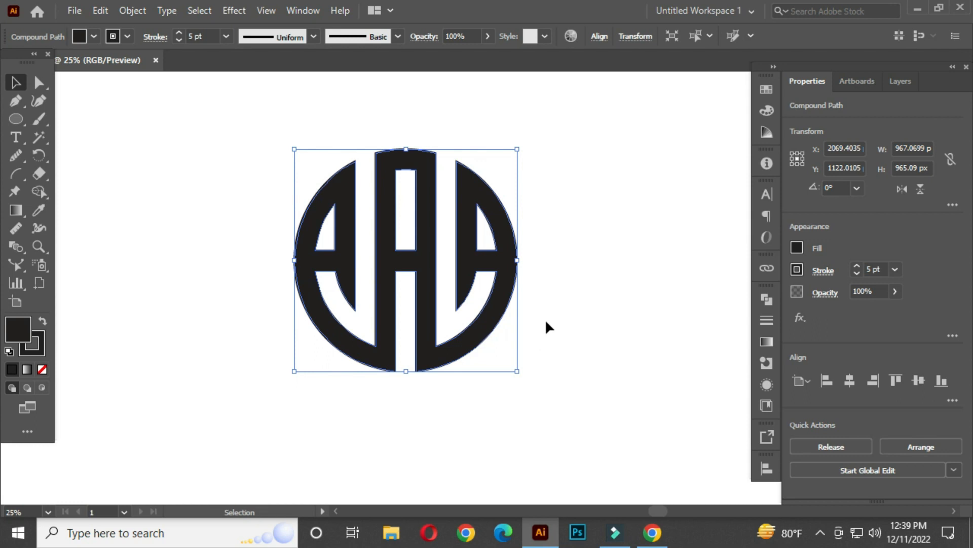
- Set the monogram's stroke weight to 20 pt
left_click(564, 281)
left_click_drag(260, 117, 584, 383)
scroll(213, 34, "up", 9)
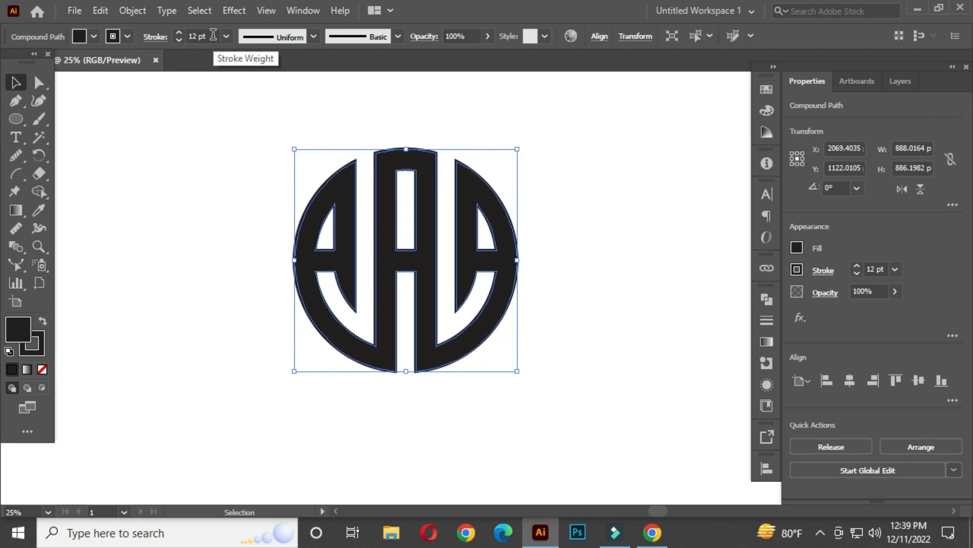
scroll(213, 34, "up", 1)
scroll(212, 34, "up", 5)
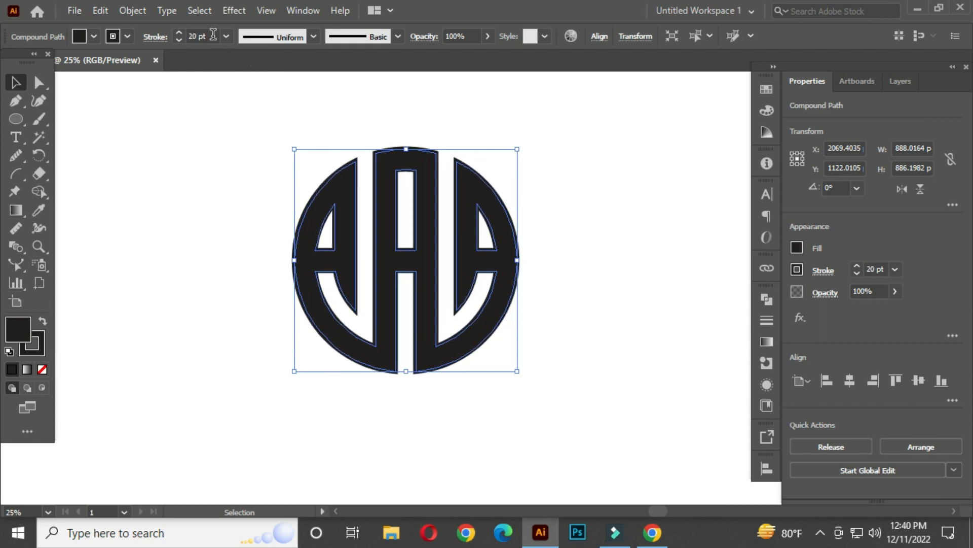
- Expand the monogram's fill and stroke into filled shapes
left_click(145, 6)
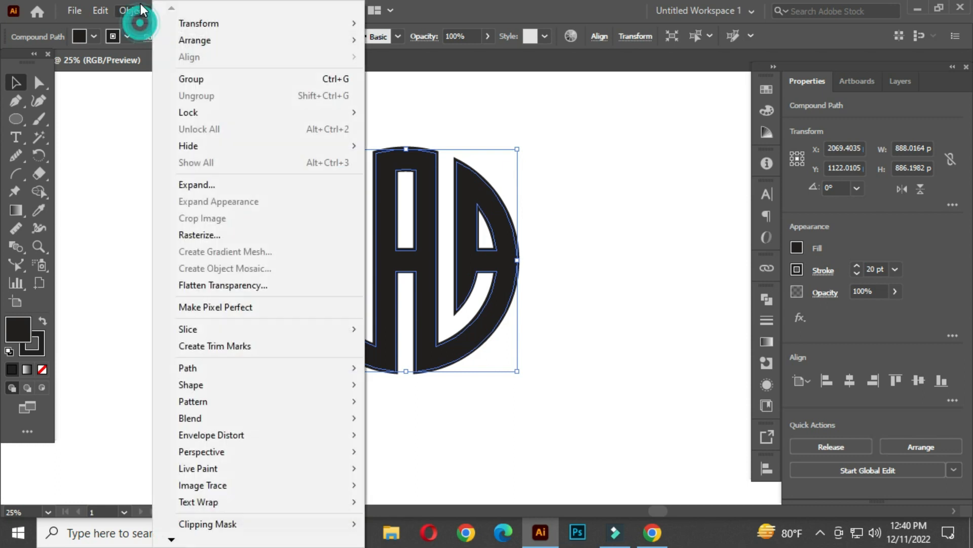
left_click(197, 184)
left_click(450, 353)
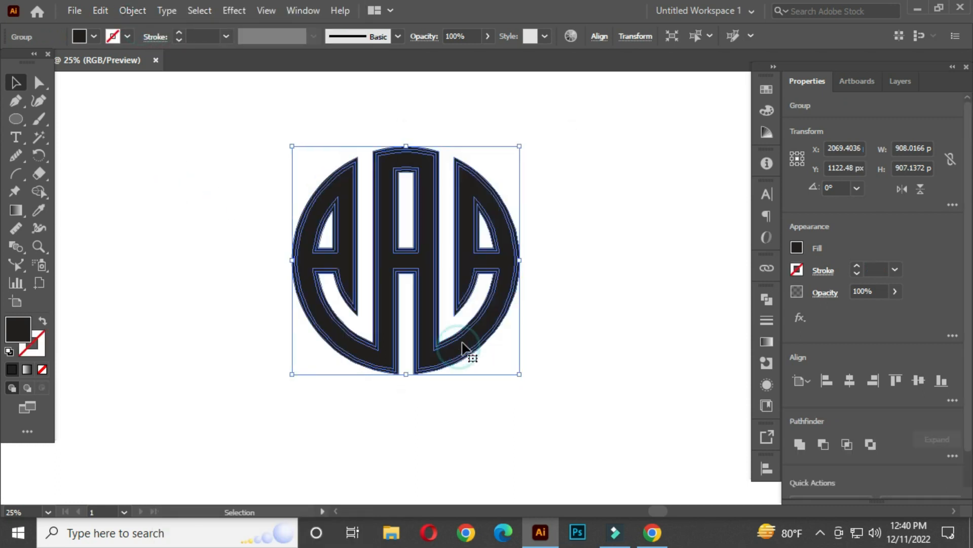
- Unite the expanded shapes into a single compound path with Pathfinder and deselect it
left_click(766, 300)
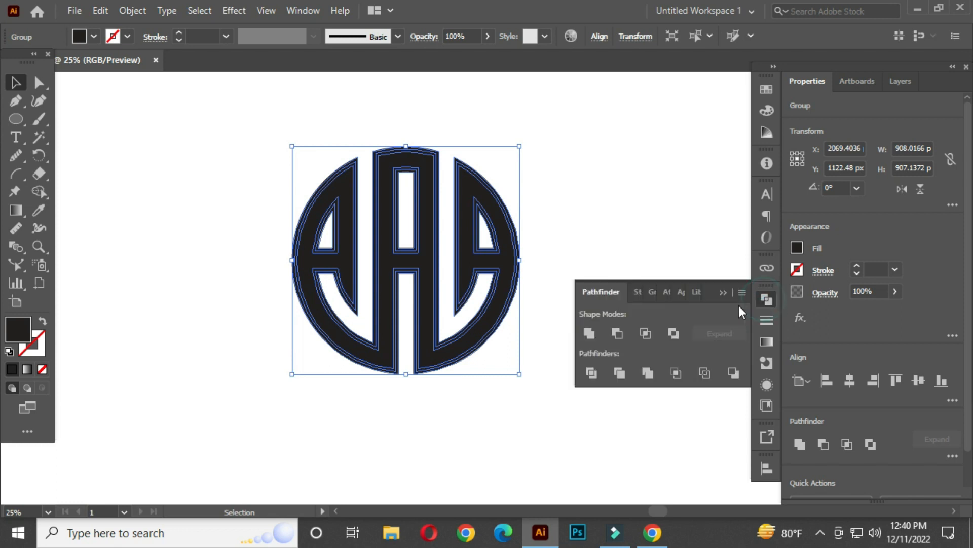
left_click(591, 333)
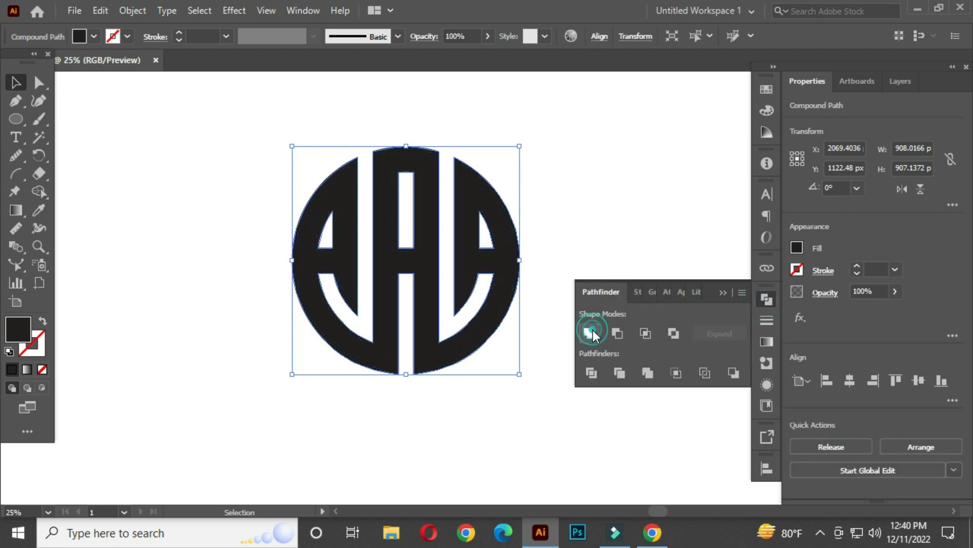
left_click(722, 293)
left_click(568, 216)
- Shift the united monogram slightly to the left and deselect it
left_click(428, 259)
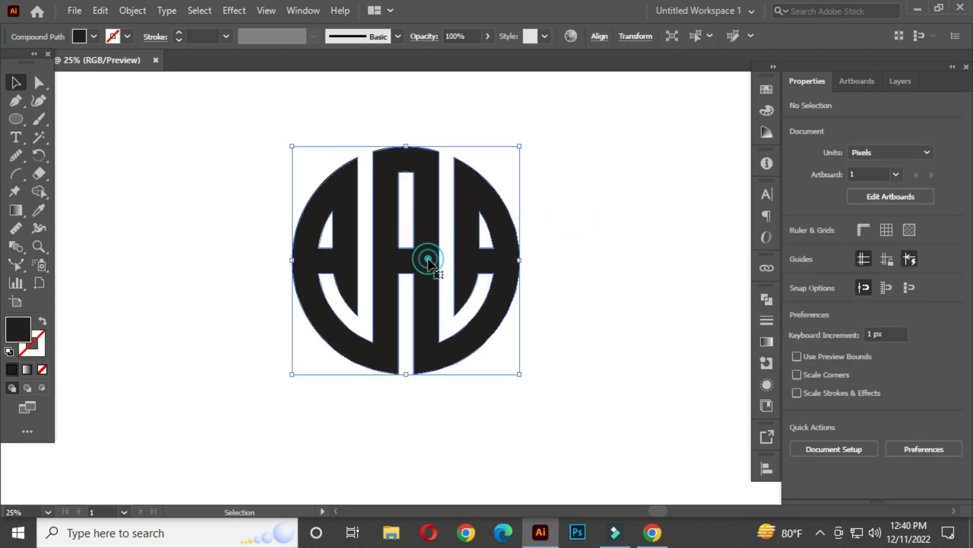
left_click_drag(426, 270, 400, 269)
left_click(535, 274)
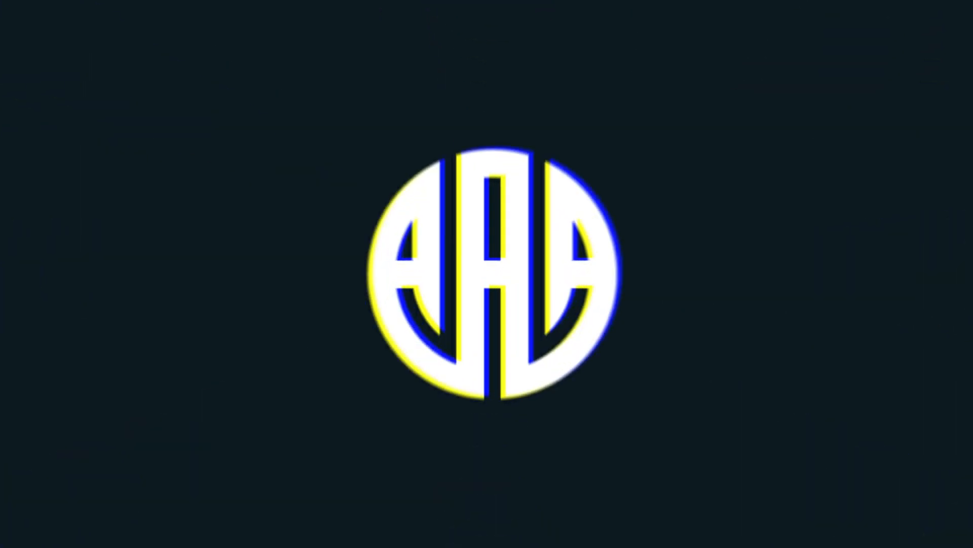